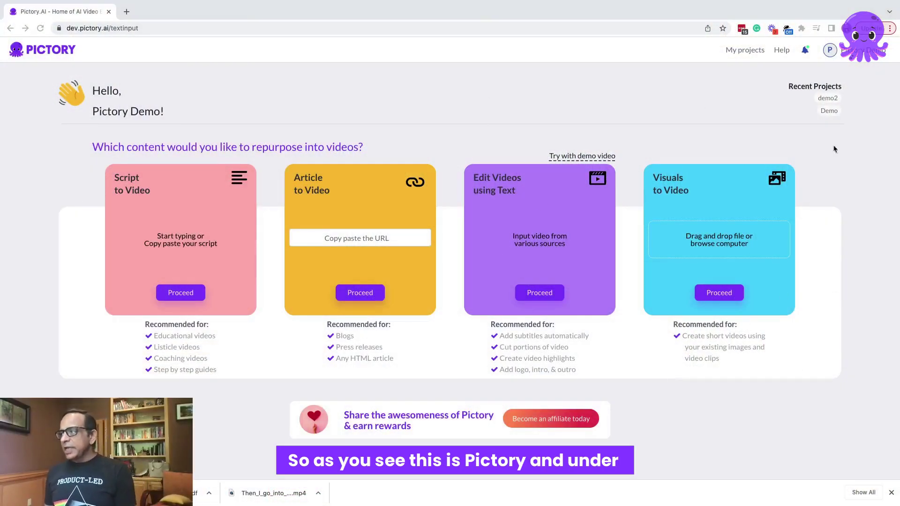
Step: Open the My projects list from Pictory's top navigation bar
click(747, 50)
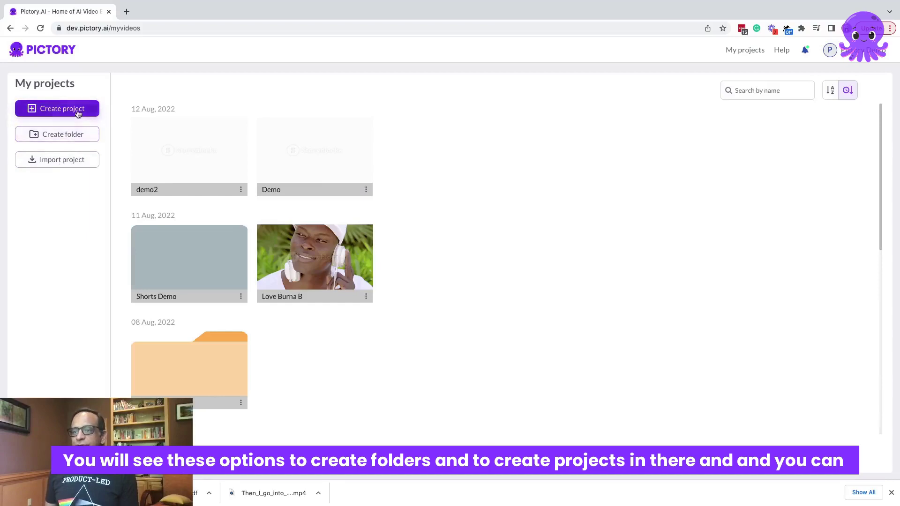
mouse_move(190, 367)
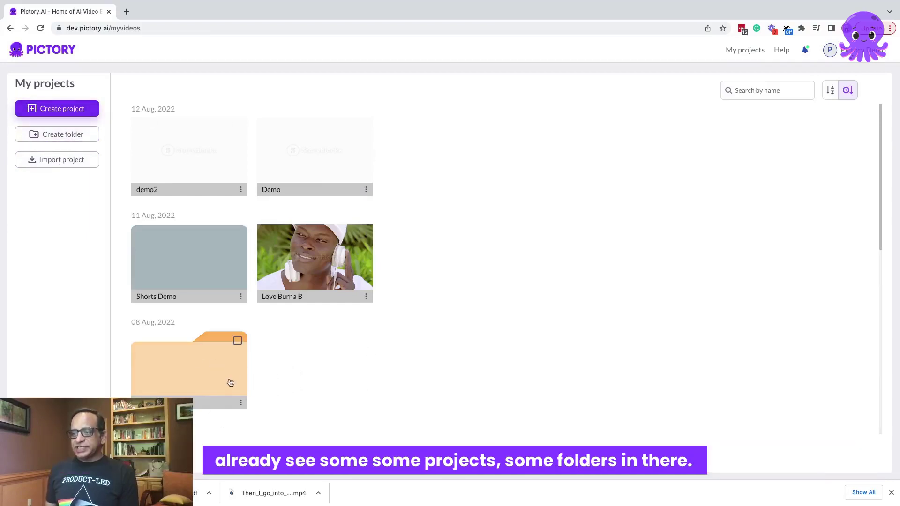
scroll(281, 393, down, 3)
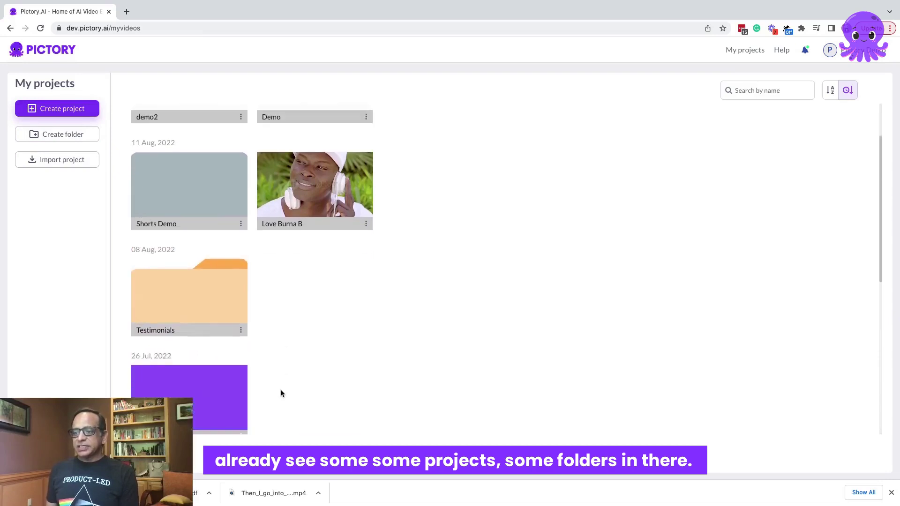
scroll(281, 393, up, 3)
Step: Create a new project folder named 'Demo Folder'
click(73, 135)
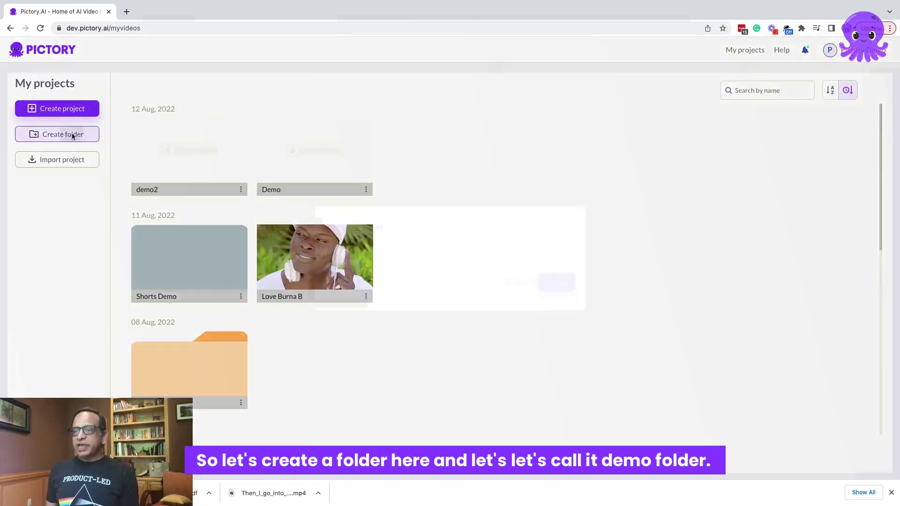
click(366, 258)
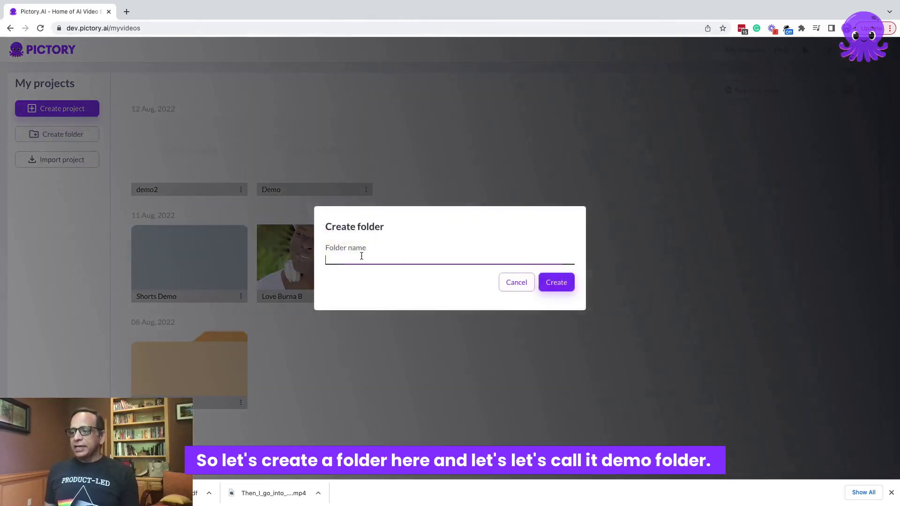
text(Demo Folder)
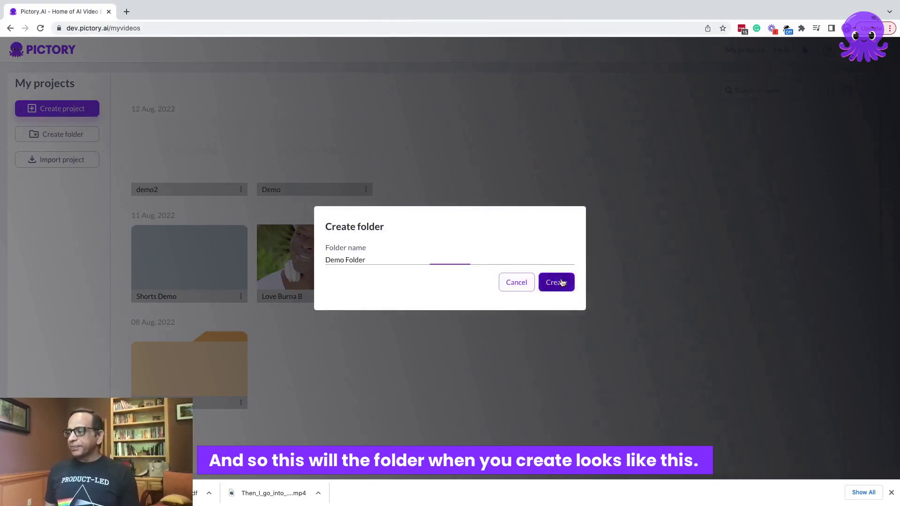
click(557, 281)
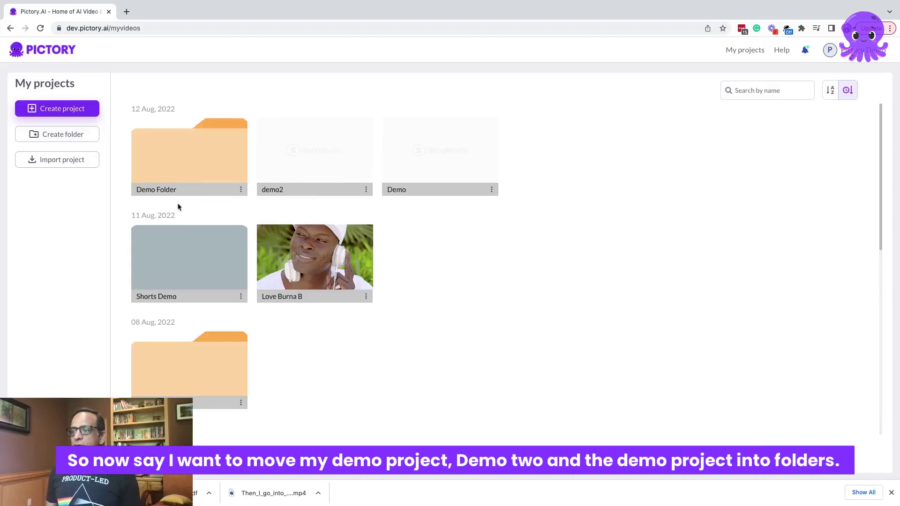
click(367, 191)
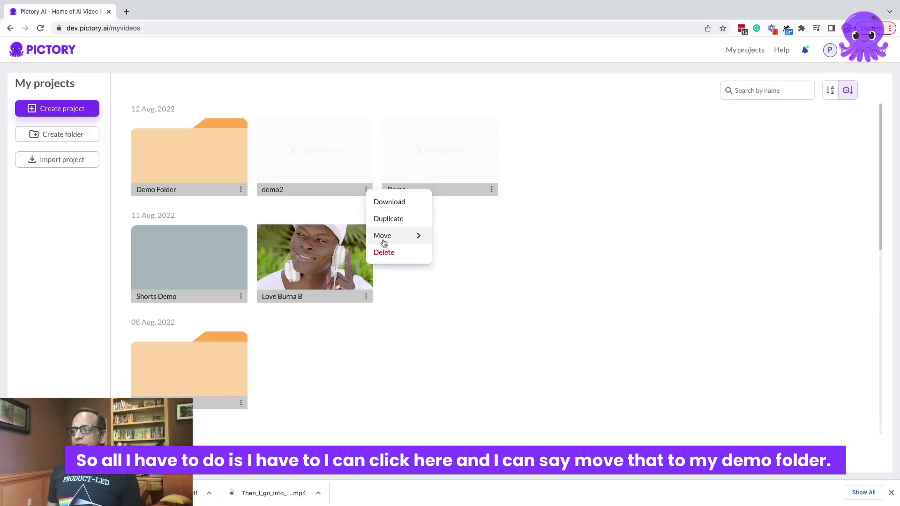
mouse_move(394, 236)
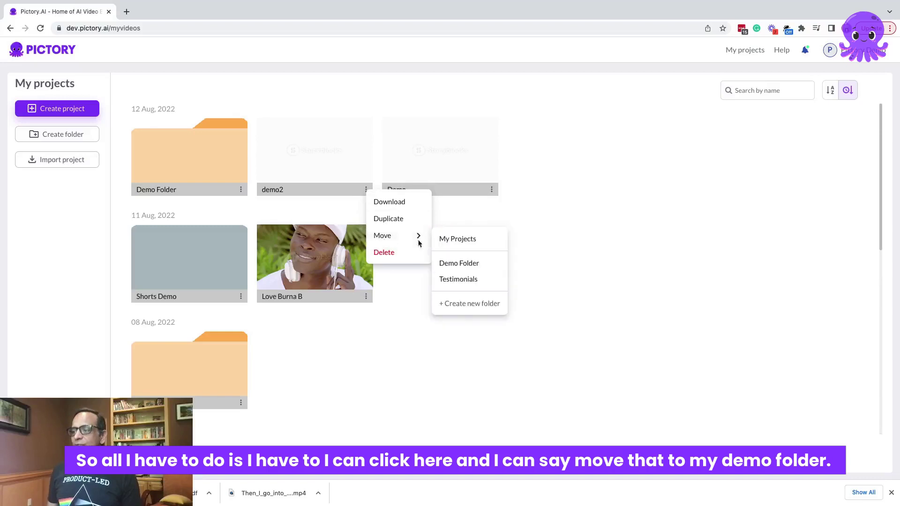
Step: Move the demo2 and Demo projects into Demo Folder using Move
click(466, 269)
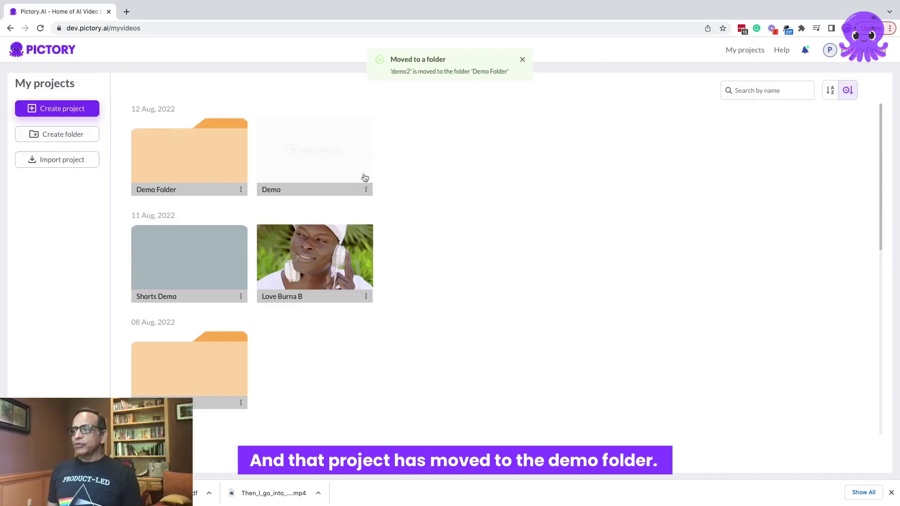
click(366, 190)
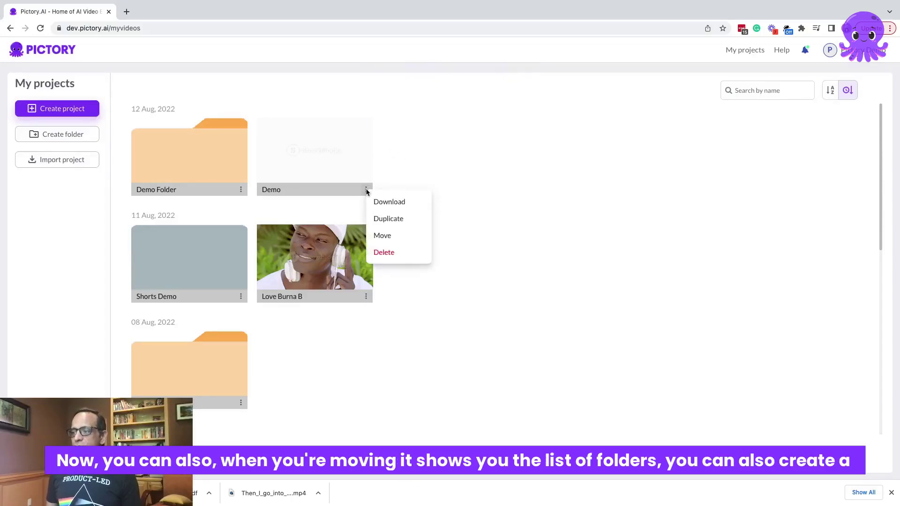
click(383, 236)
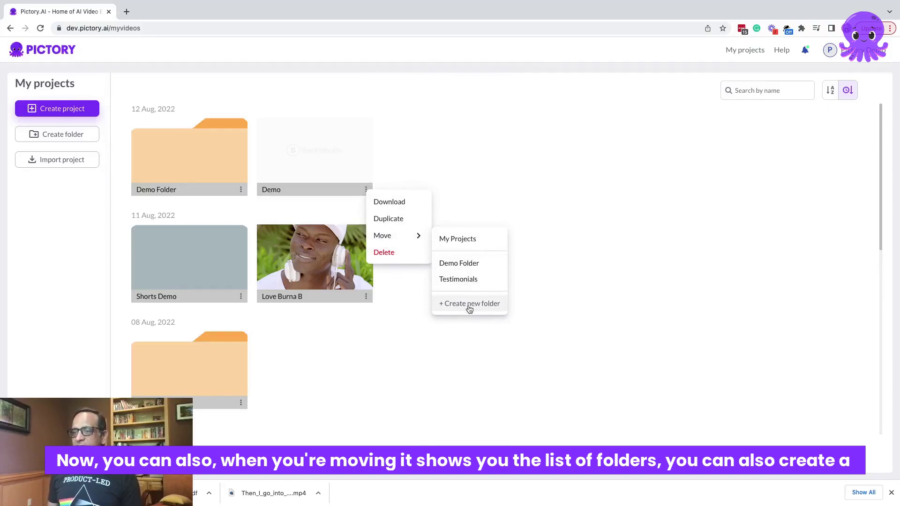
click(466, 267)
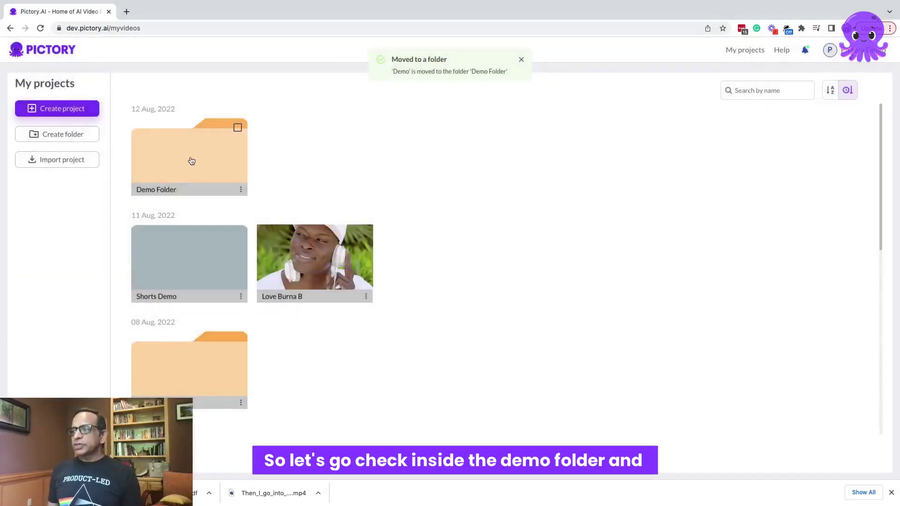
click(191, 161)
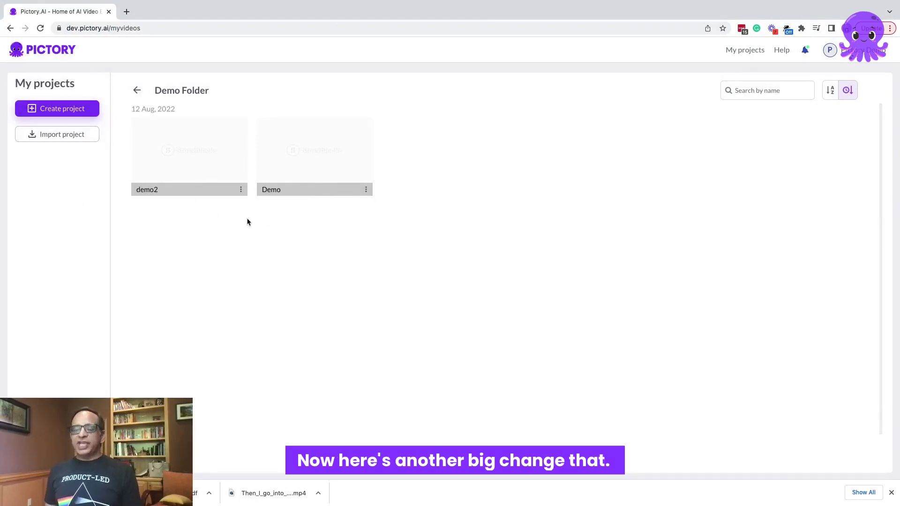
mouse_move(190, 152)
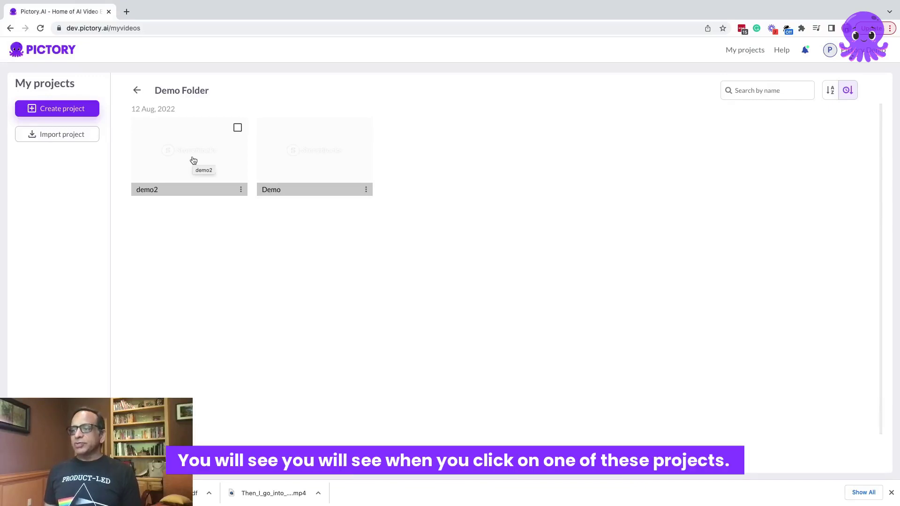
Step: Open the Demo project's contents, then its storyboard editor
click(324, 177)
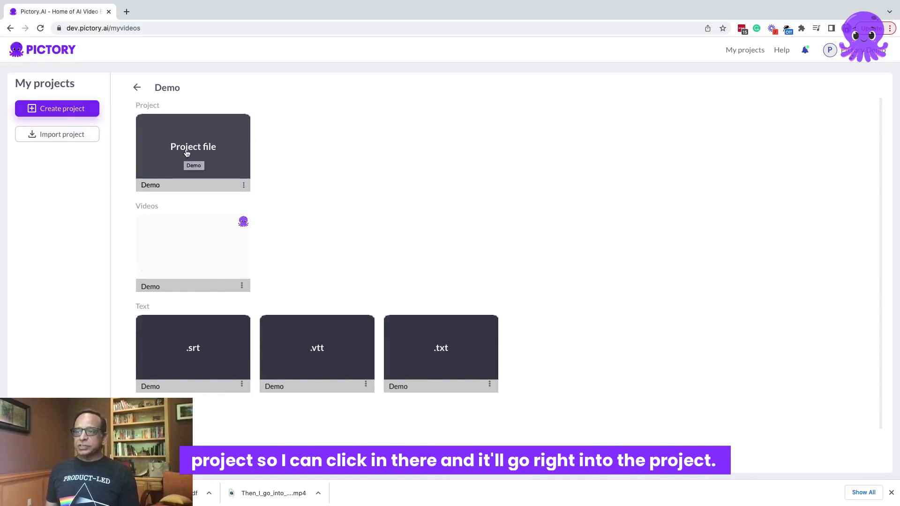
click(186, 155)
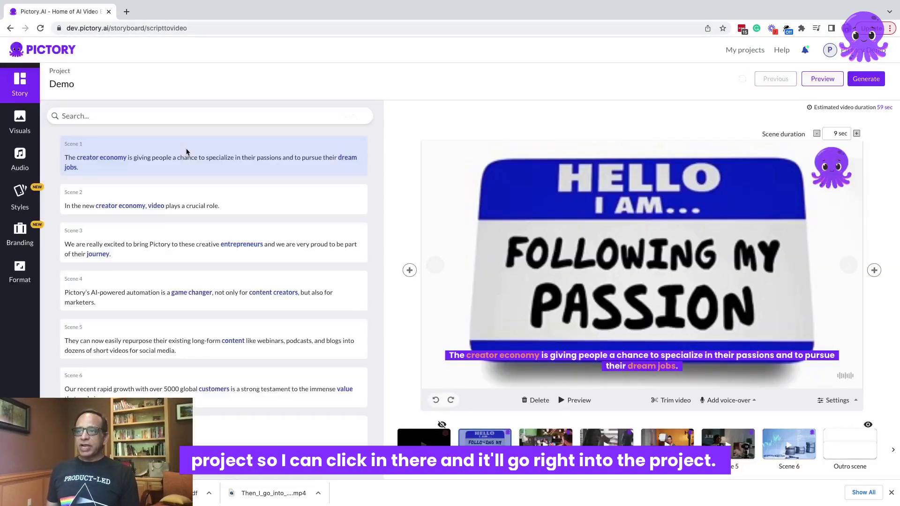
Step: Leave the storyboard and reopen the Demo project's contents page
click(10, 28)
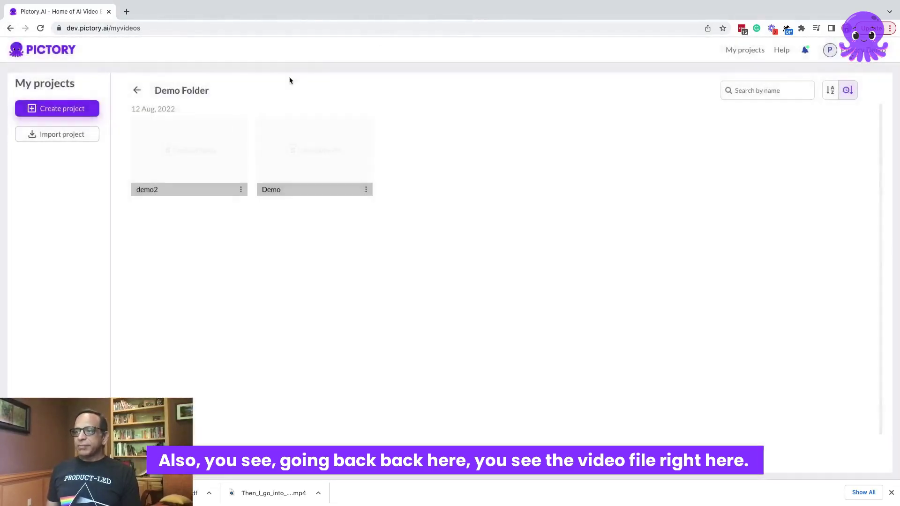
click(193, 154)
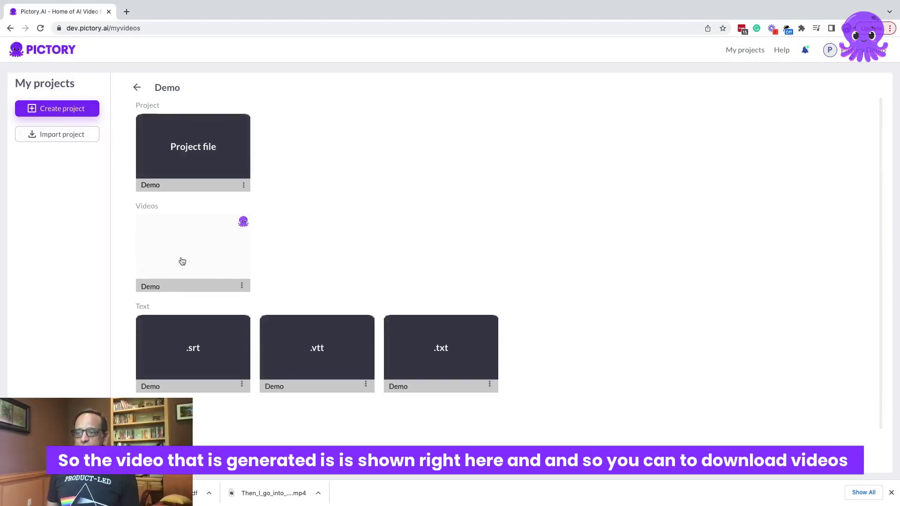
Step: Check the Copy link and Download options on the Demo video and text cards
click(242, 286)
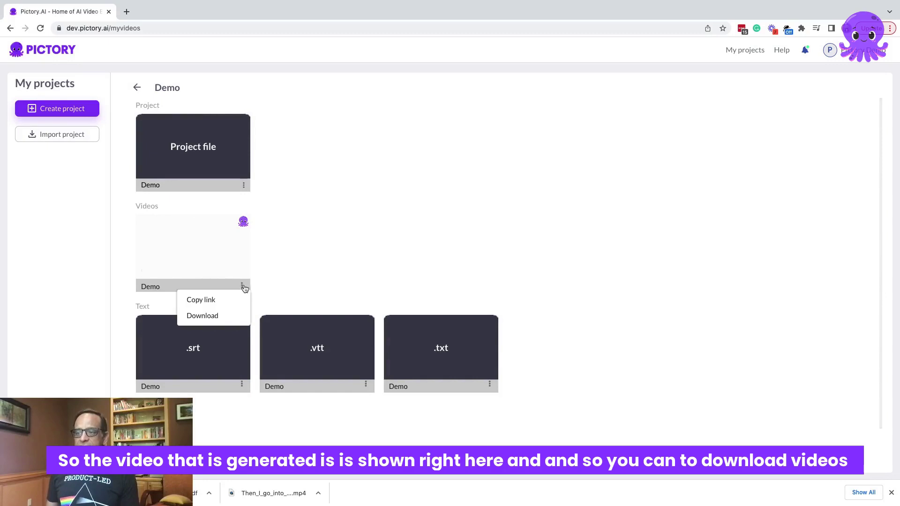
click(244, 274)
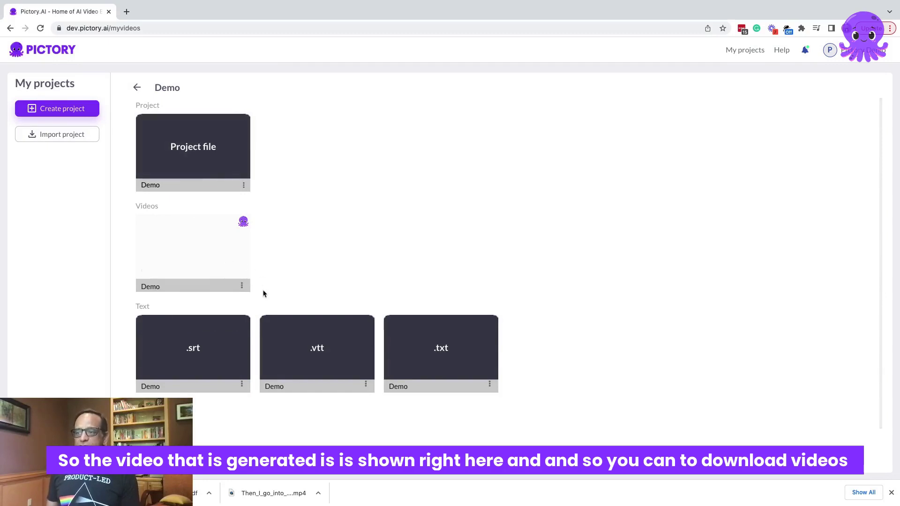
click(242, 286)
click(242, 287)
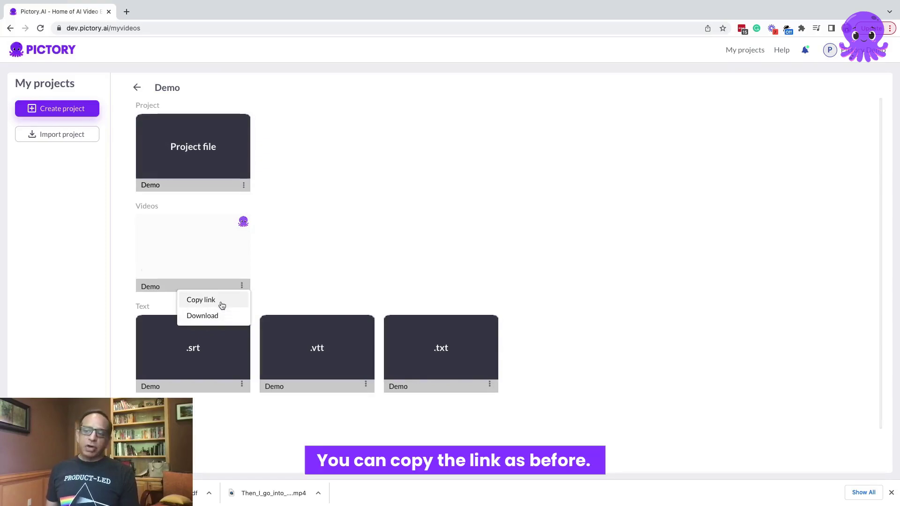
click(290, 287)
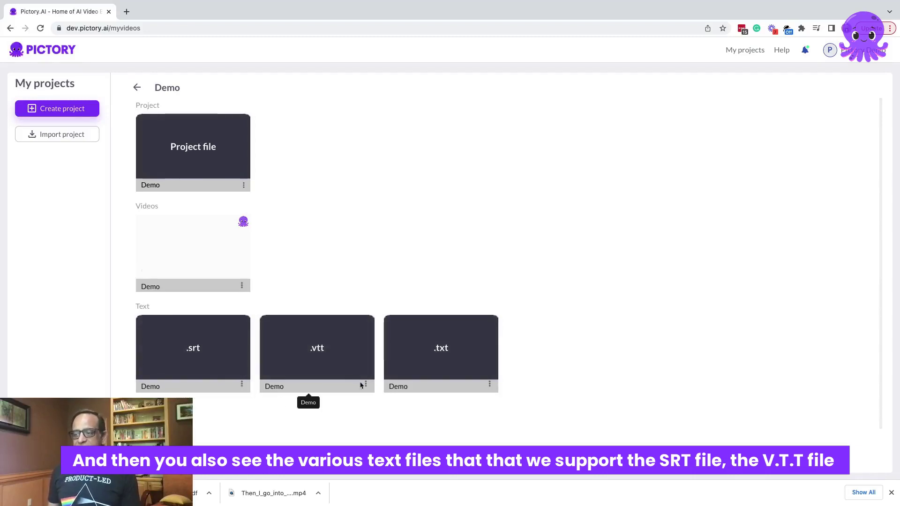
click(489, 385)
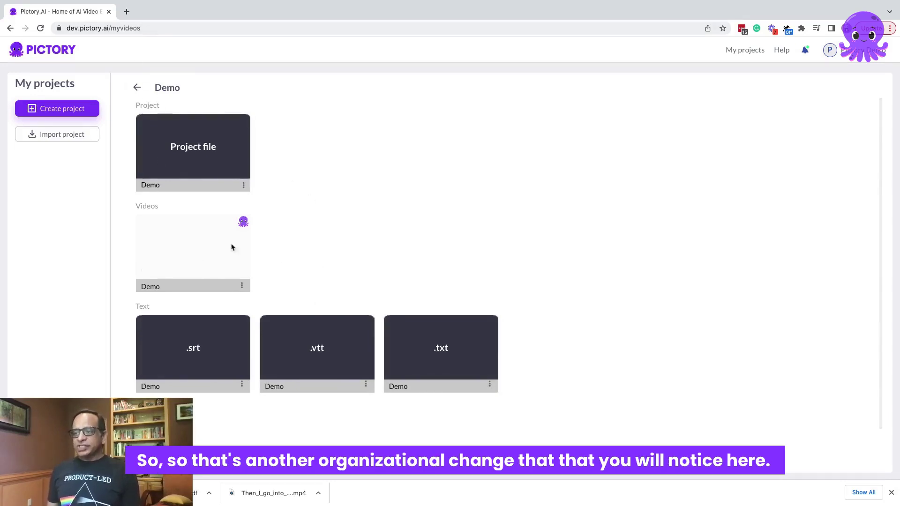
click(137, 88)
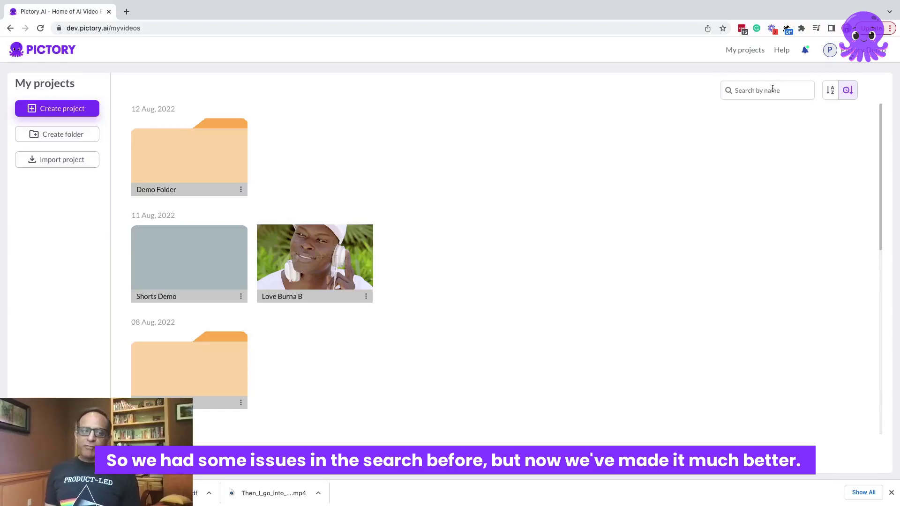
text(l)
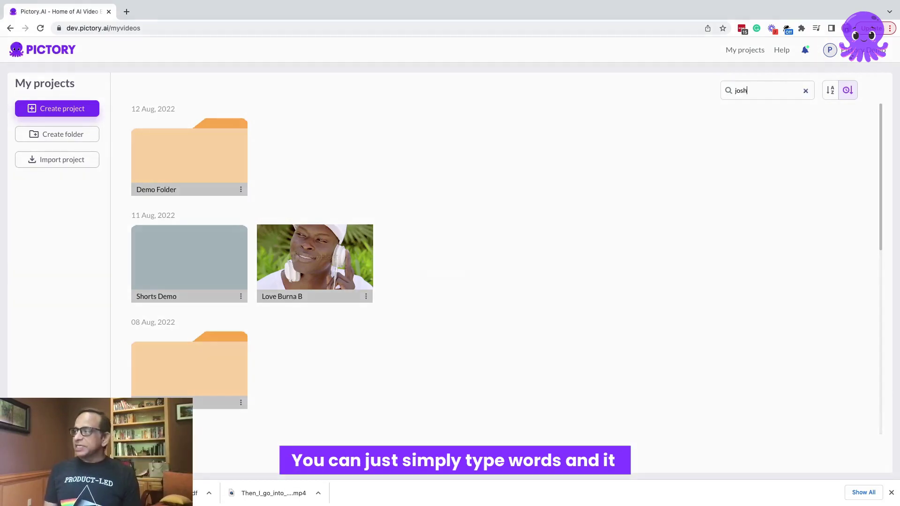
Step: Search the projects for 'josh', then clear the search
key(Return)
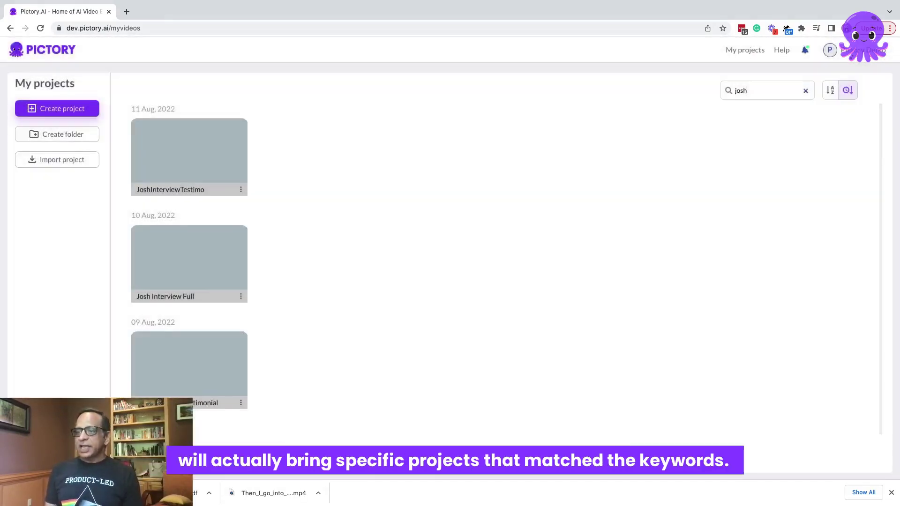
click(805, 92)
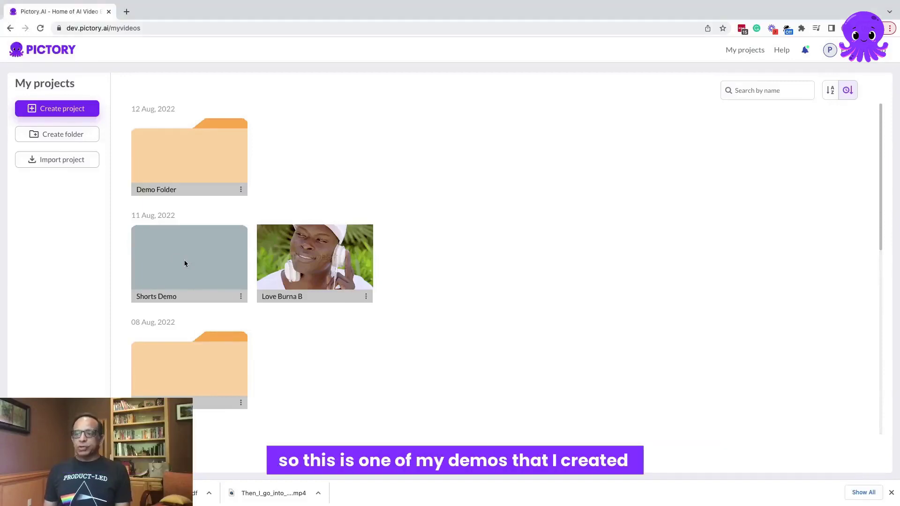
click(183, 268)
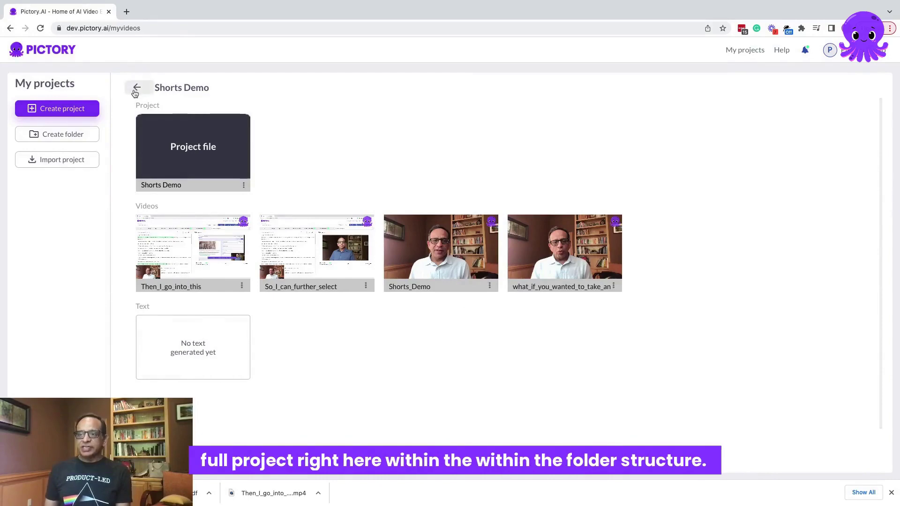
Step: Leave the Shorts Demo project and return to Demo Folder
click(136, 87)
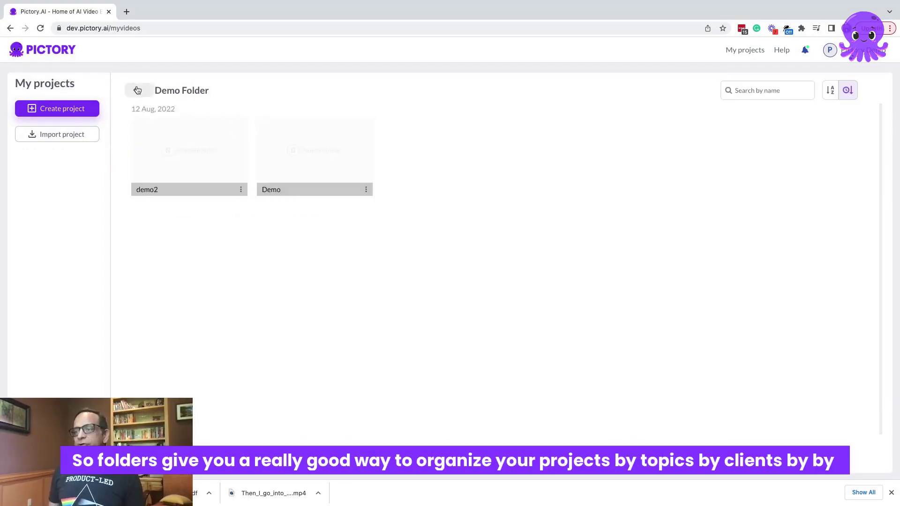
Step: Go back from Demo Folder to the top-level My projects list
click(136, 87)
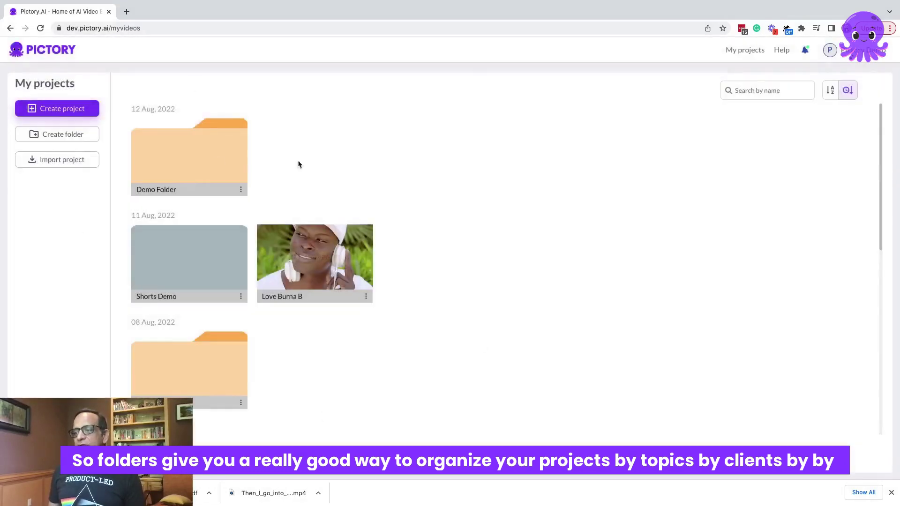